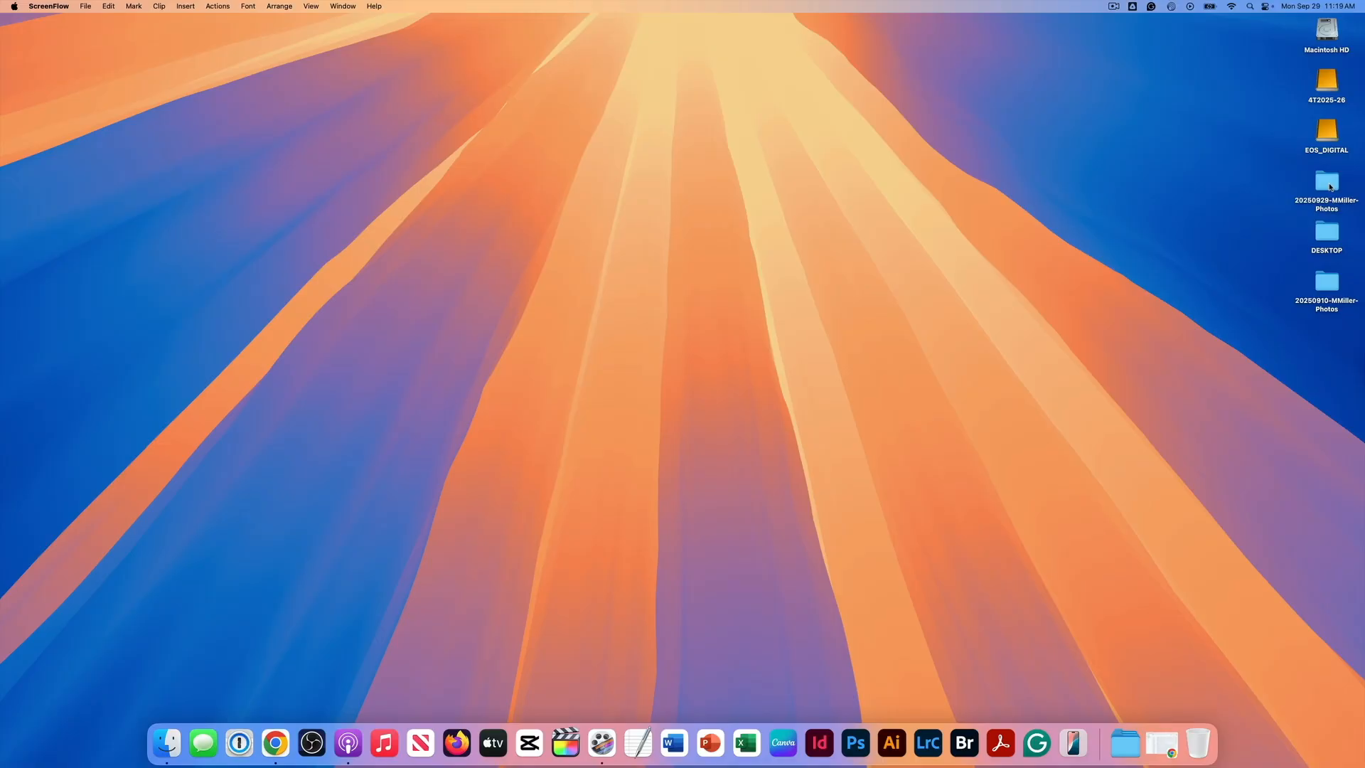
Import the four CR3 files from the 20250929 photos folder on the desktop into the Lightroom Classic catalog.
{"action": "double_click", "coordinate": [1327, 183]}
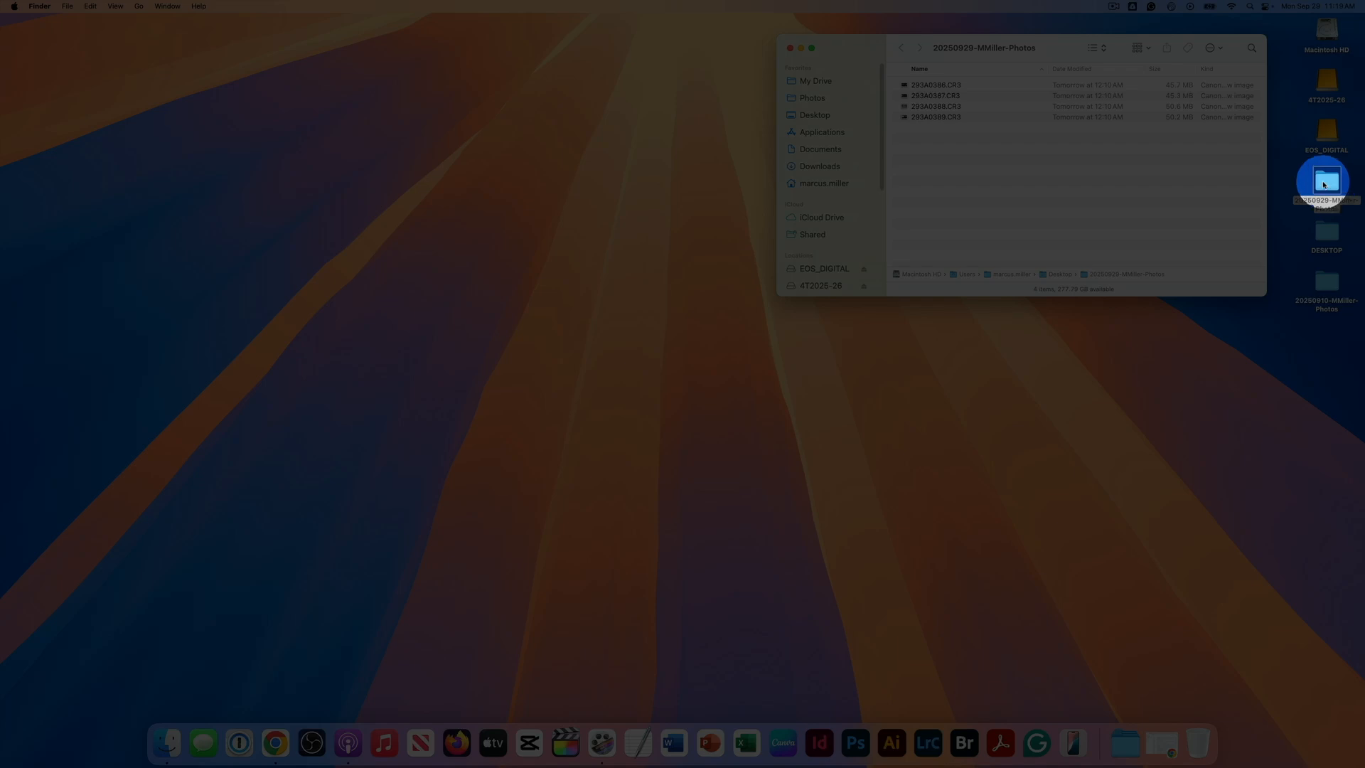
{"action": "left_click", "coordinate": [959, 87]}
{"action": "left_click", "coordinate": [947, 117], "text": "shift"}
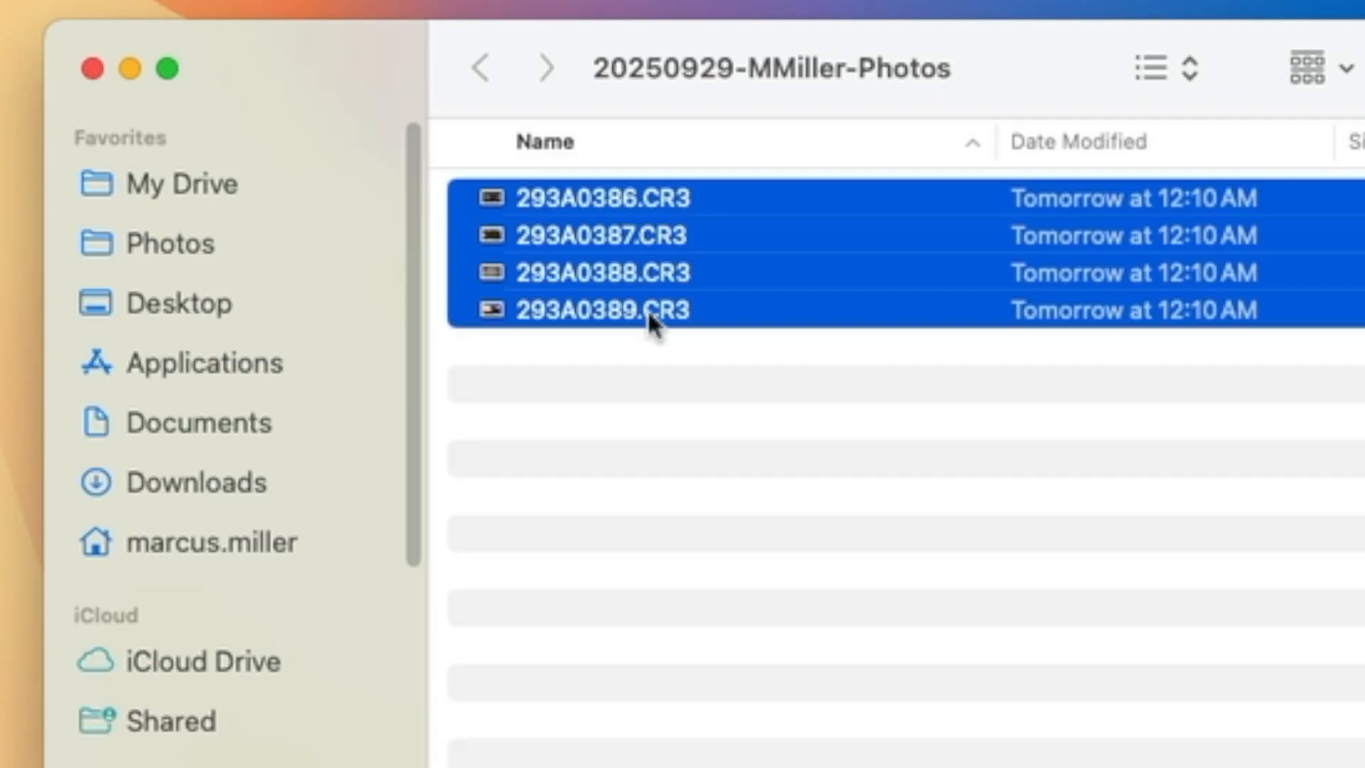
{"action": "left_click_drag", "start_coordinate": [666, 322], "coordinate": [855, 767]}
{"action": "left_click_drag", "start_coordinate": [603, 273], "coordinate": [933, 752]}
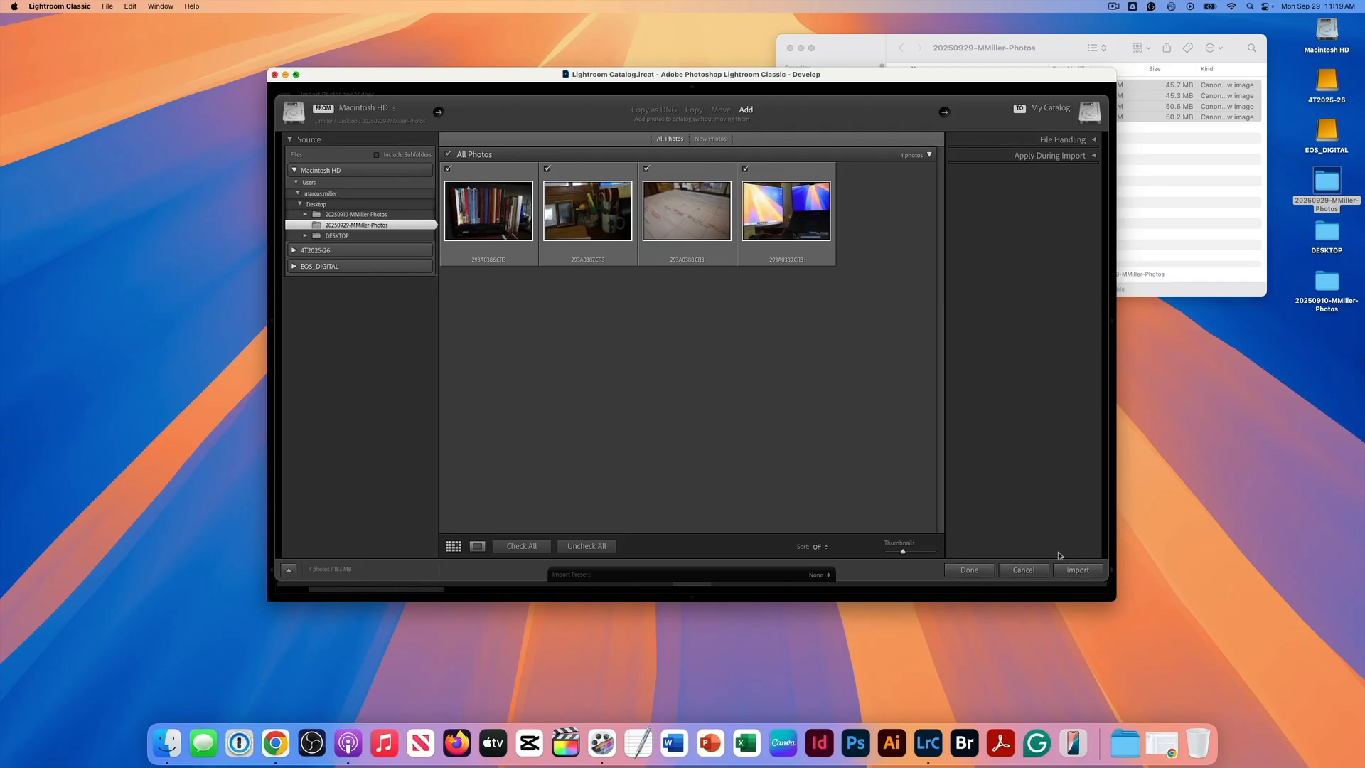
{"action": "left_click", "coordinate": [1075, 569]}
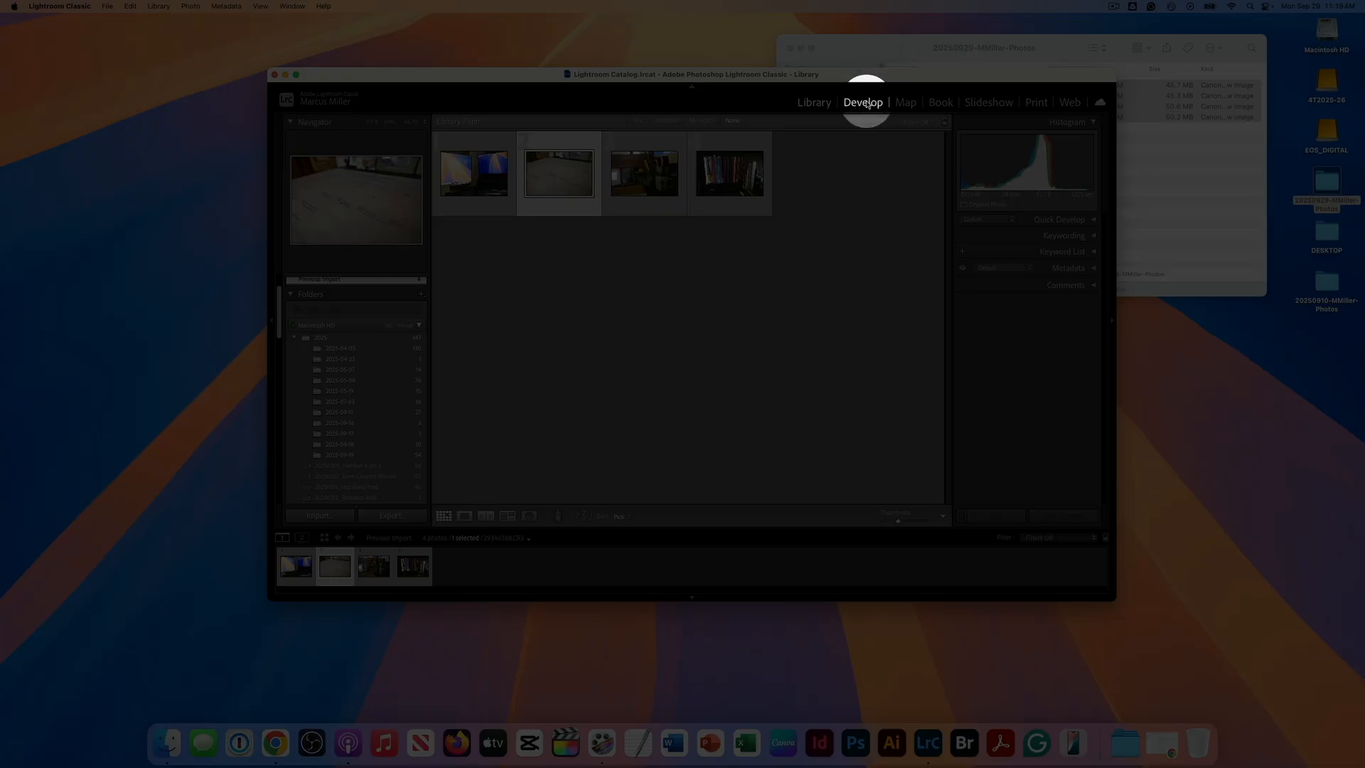
Develop the calendar photo with exposure +1.05, contrast +57, highlights -100, shadows +34, whites +40, texture +49, clarity +20 and vibrance +29.
{"action": "left_click", "coordinate": [863, 102]}
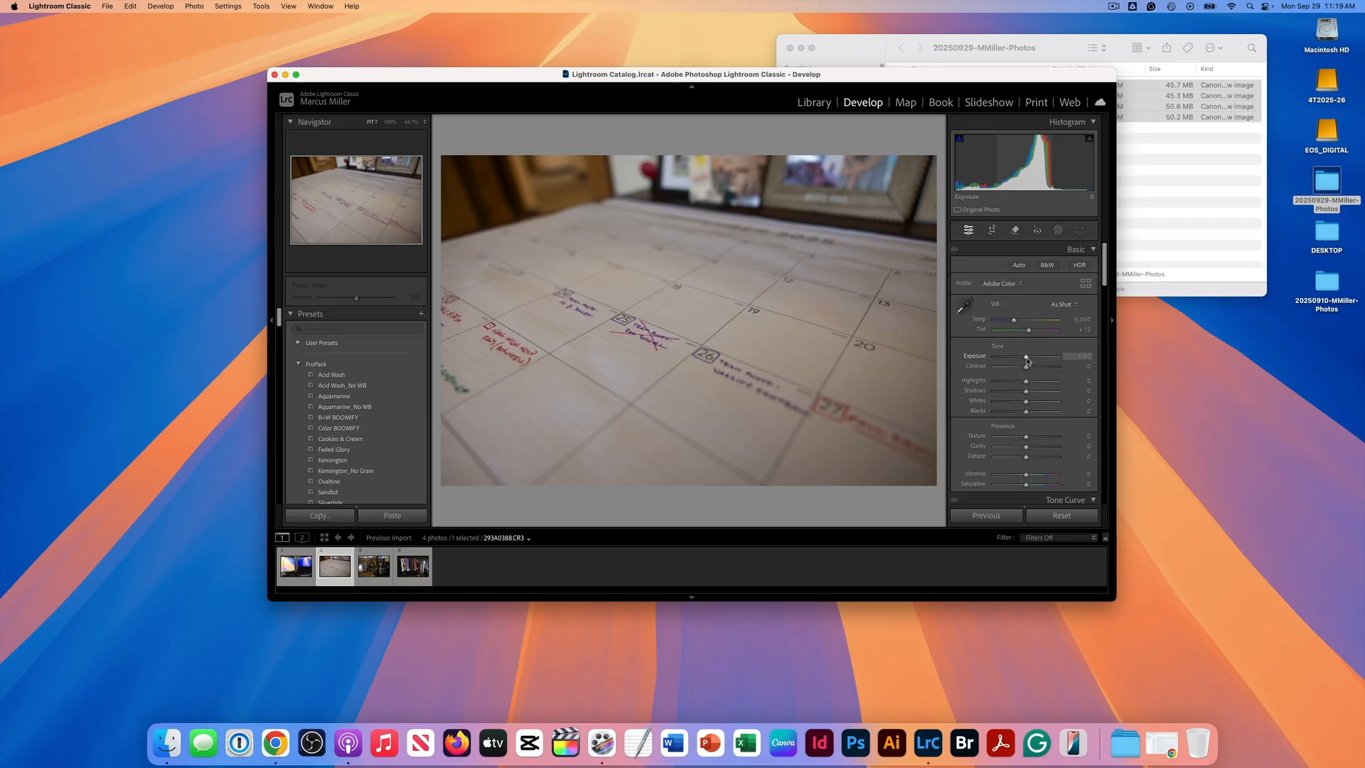
{"action": "left_click_drag", "start_coordinate": [1026, 358], "coordinate": [1031, 447]}
{"action": "scroll", "coordinate": [1028, 411], "scroll_direction": "down", "scroll_amount": 1}
{"action": "scroll", "coordinate": [1028, 454], "scroll_direction": "down", "scroll_amount": 2}
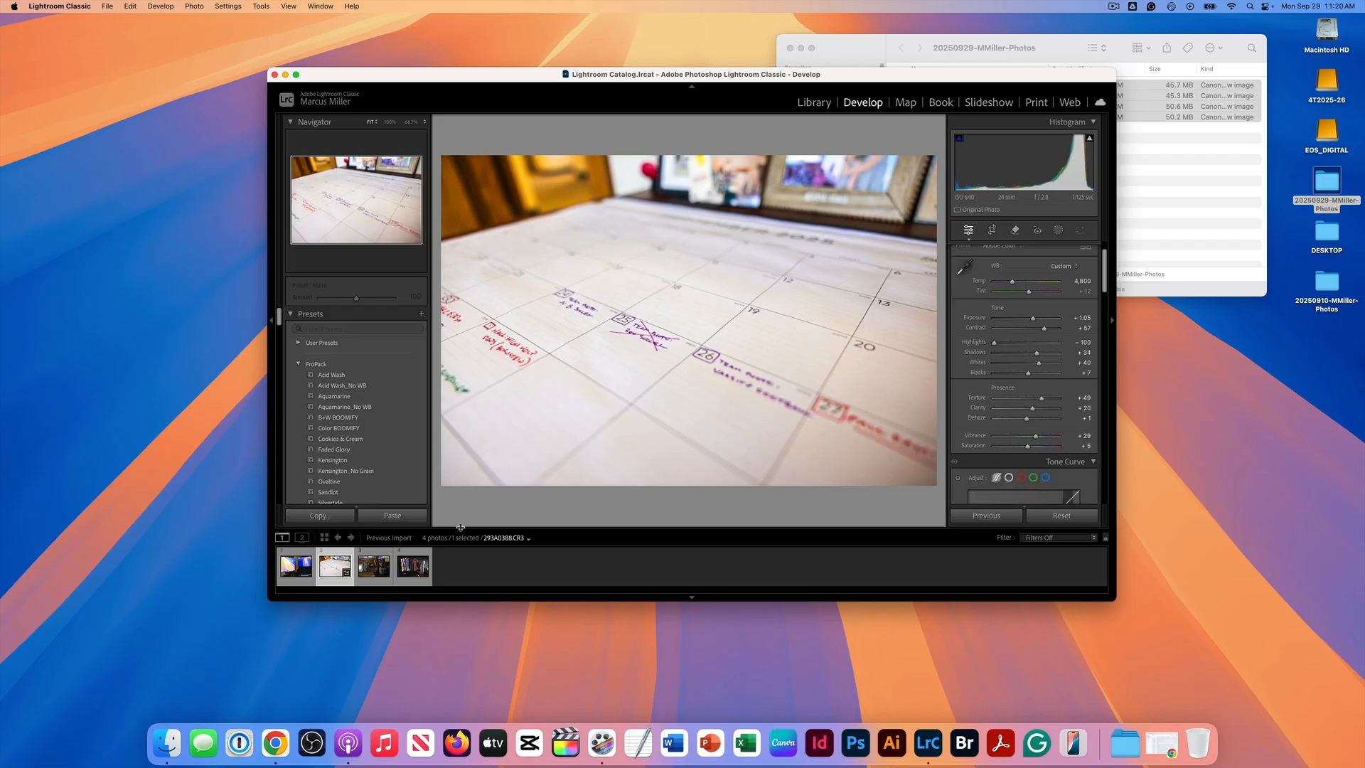
Apply the Auto tone adjustment to the photo of the monitor and laptop.
{"action": "key", "text": "p"}
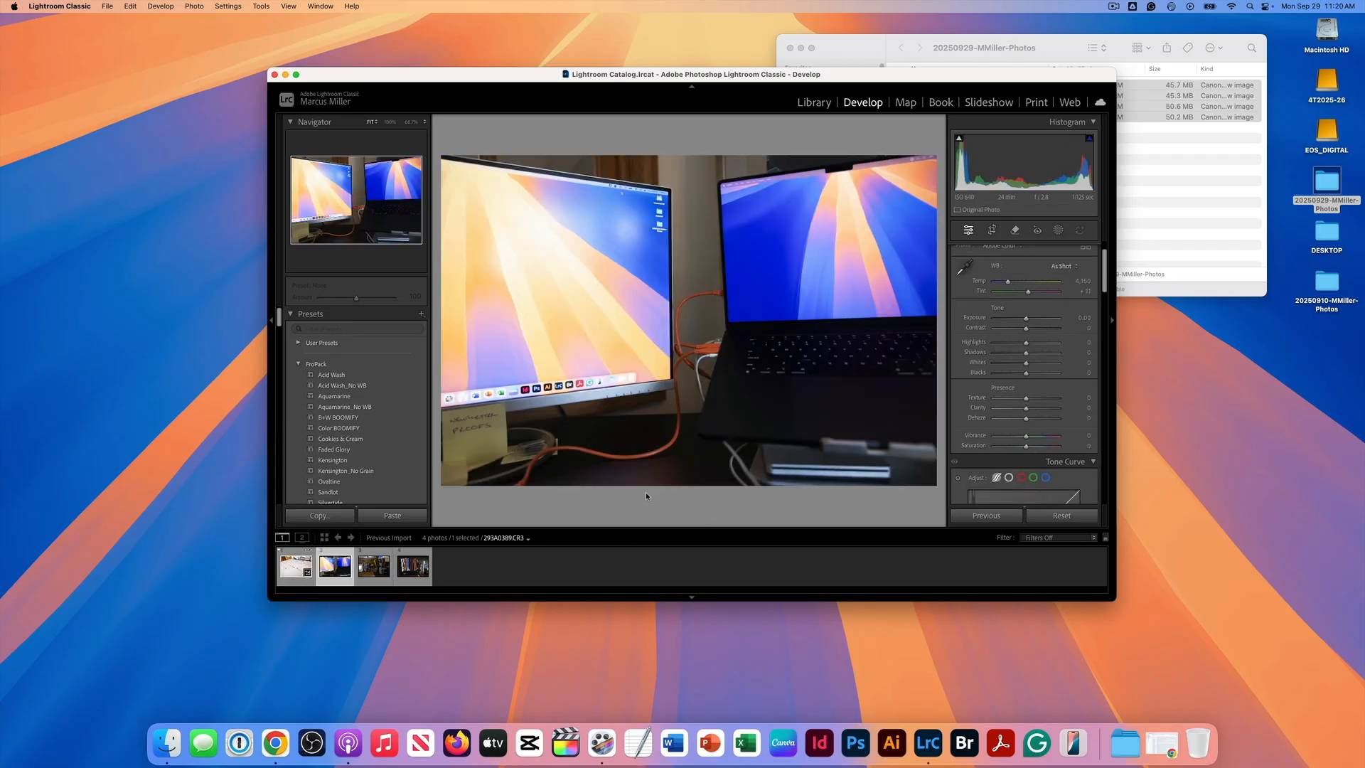
{"action": "scroll", "coordinate": [1021, 263], "scroll_direction": "up", "scroll_amount": 2}
{"action": "left_click", "coordinate": [1020, 265]}
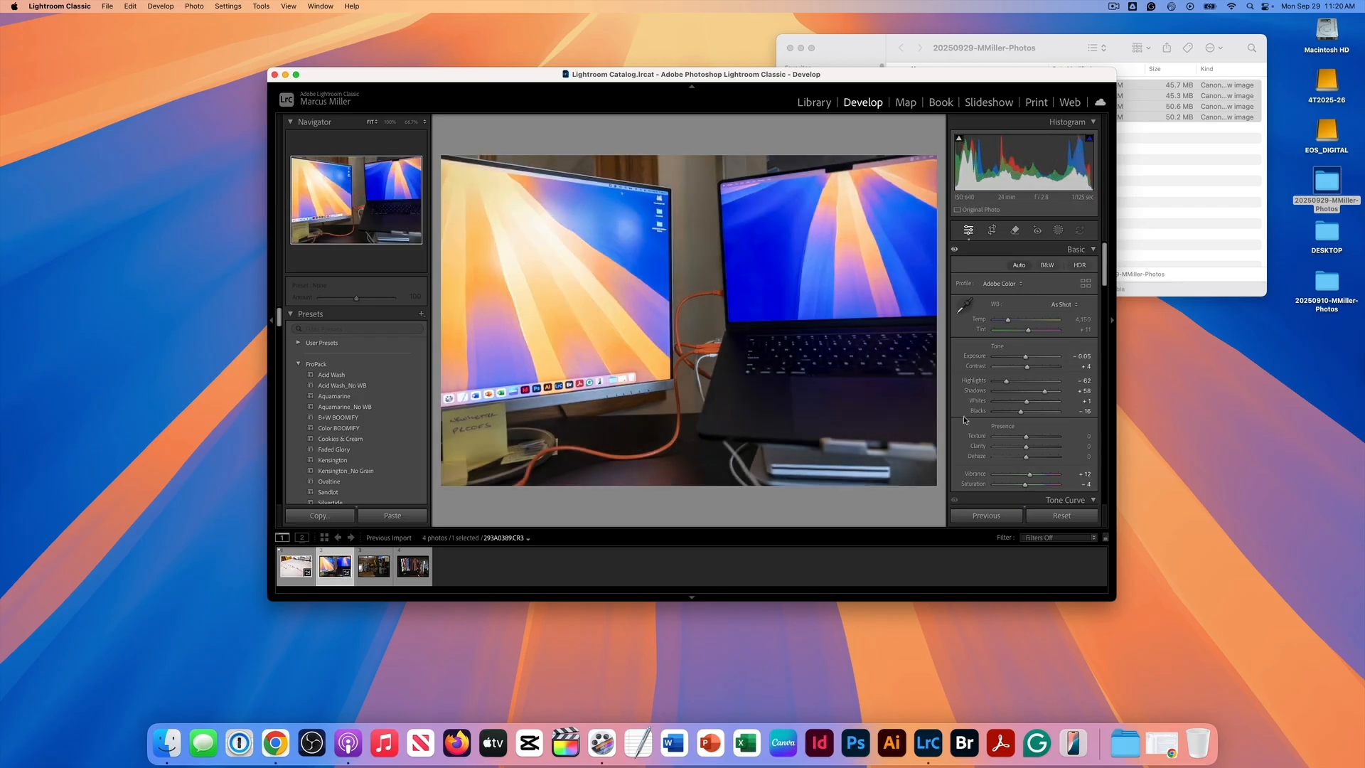
Set the exposure of the desk photo with the pen mug to +1.80 and straighten its crop.
{"action": "key", "text": "Right"}
{"action": "left_click_drag", "start_coordinate": [1026, 356], "coordinate": [1038, 357]}
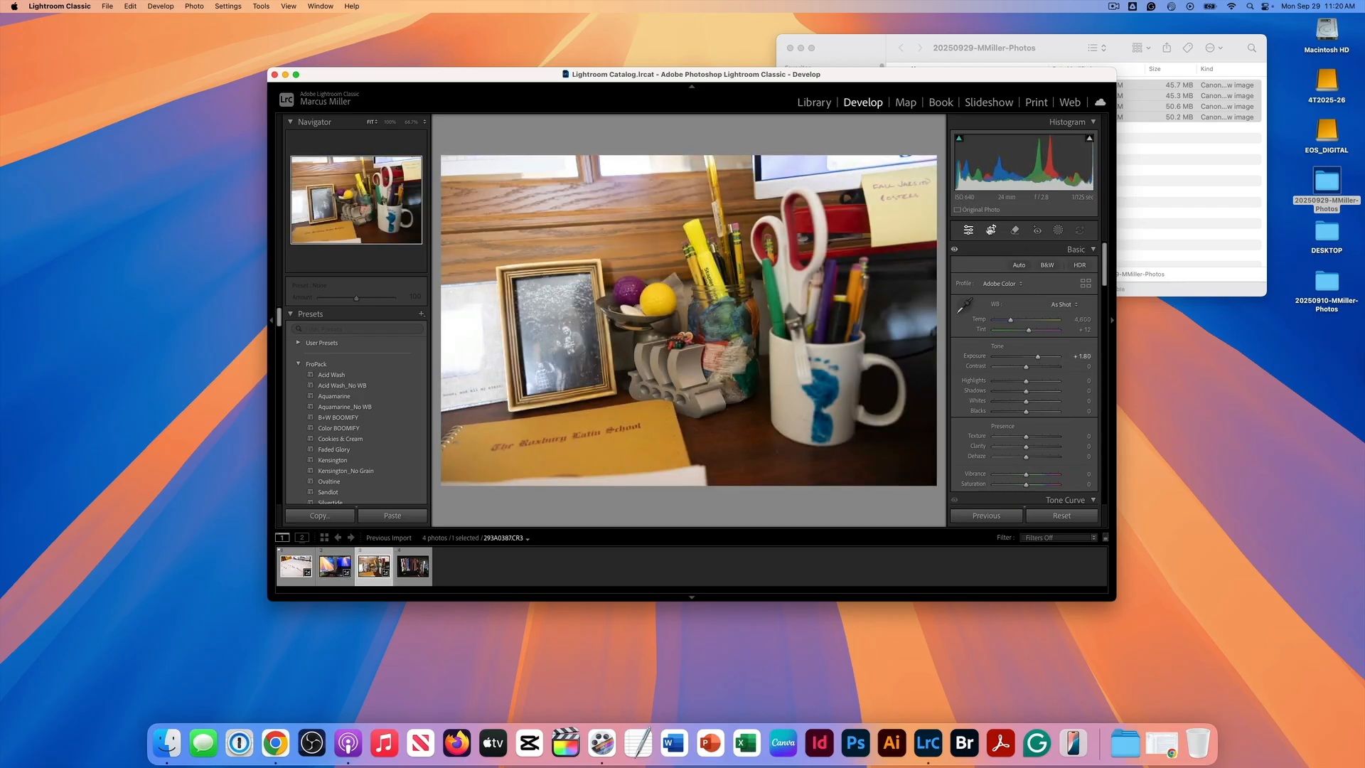
{"action": "left_click", "coordinate": [992, 230]}
{"action": "left_click_drag", "start_coordinate": [947, 139], "coordinate": [950, 169]}
{"action": "key", "text": "Return"}
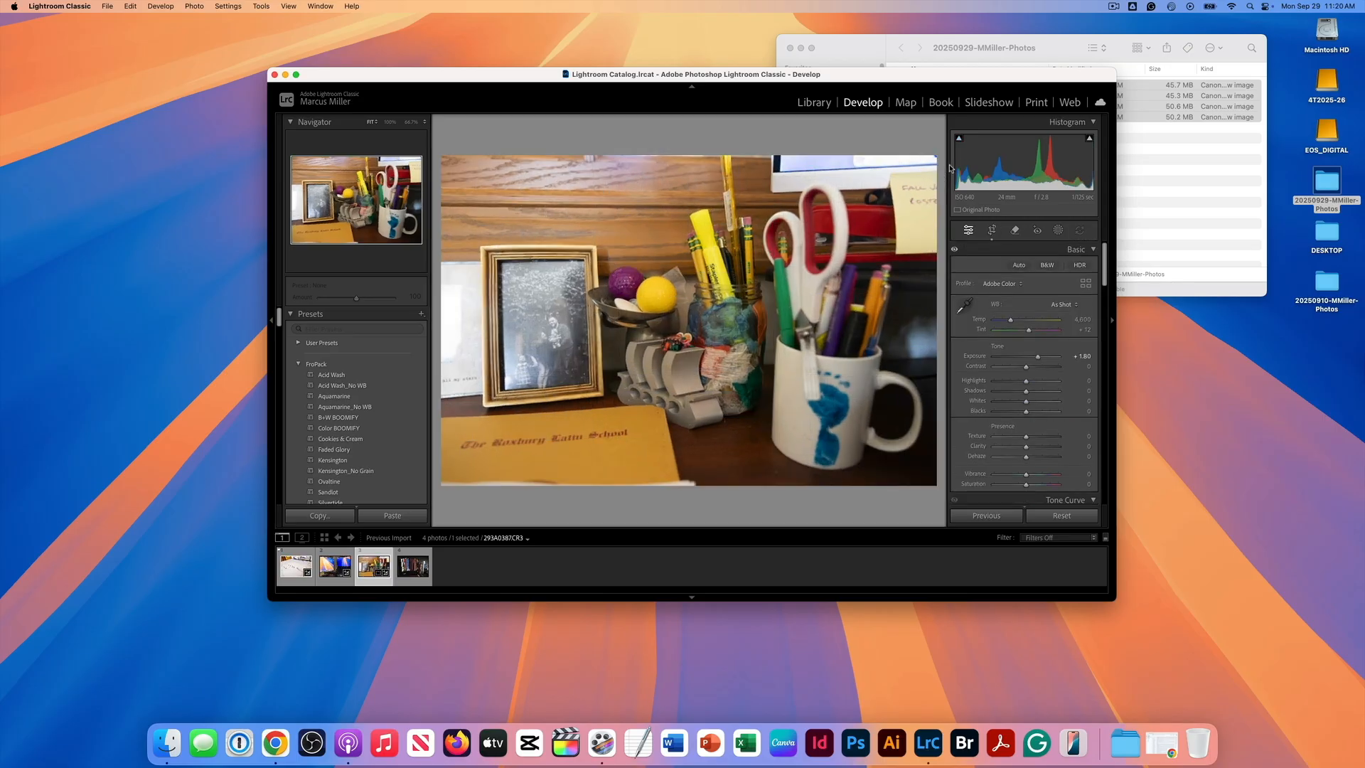
Set the mug photo's temperature to 4,300, contrast +14, texture +40, clarity +16 and dehaze +1, raise shadows, and lower blacks and highlights.
{"action": "left_click_drag", "start_coordinate": [1011, 319], "coordinate": [1010, 321]}
{"action": "left_click_drag", "start_coordinate": [1026, 392], "coordinate": [1022, 456]}
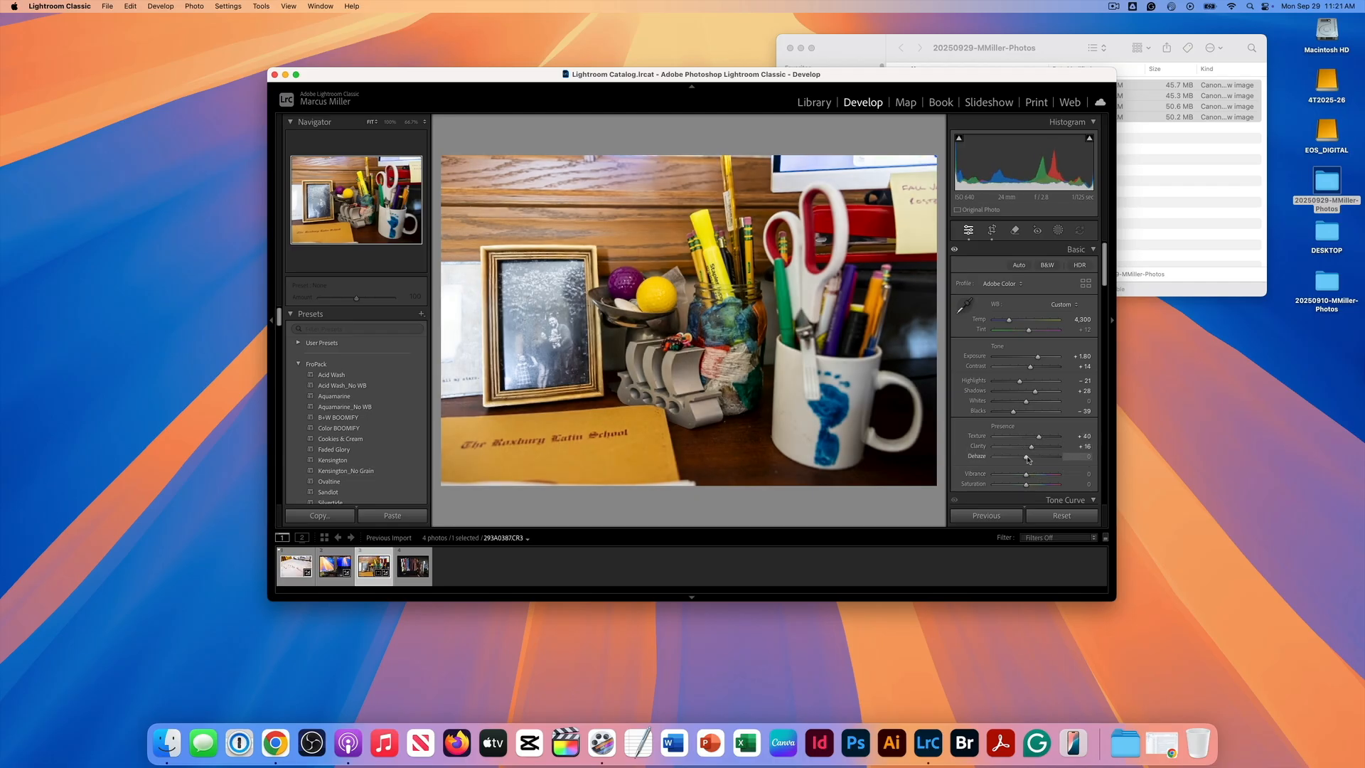
{"action": "scroll", "coordinate": [1022, 425], "scroll_direction": "down", "scroll_amount": 3}
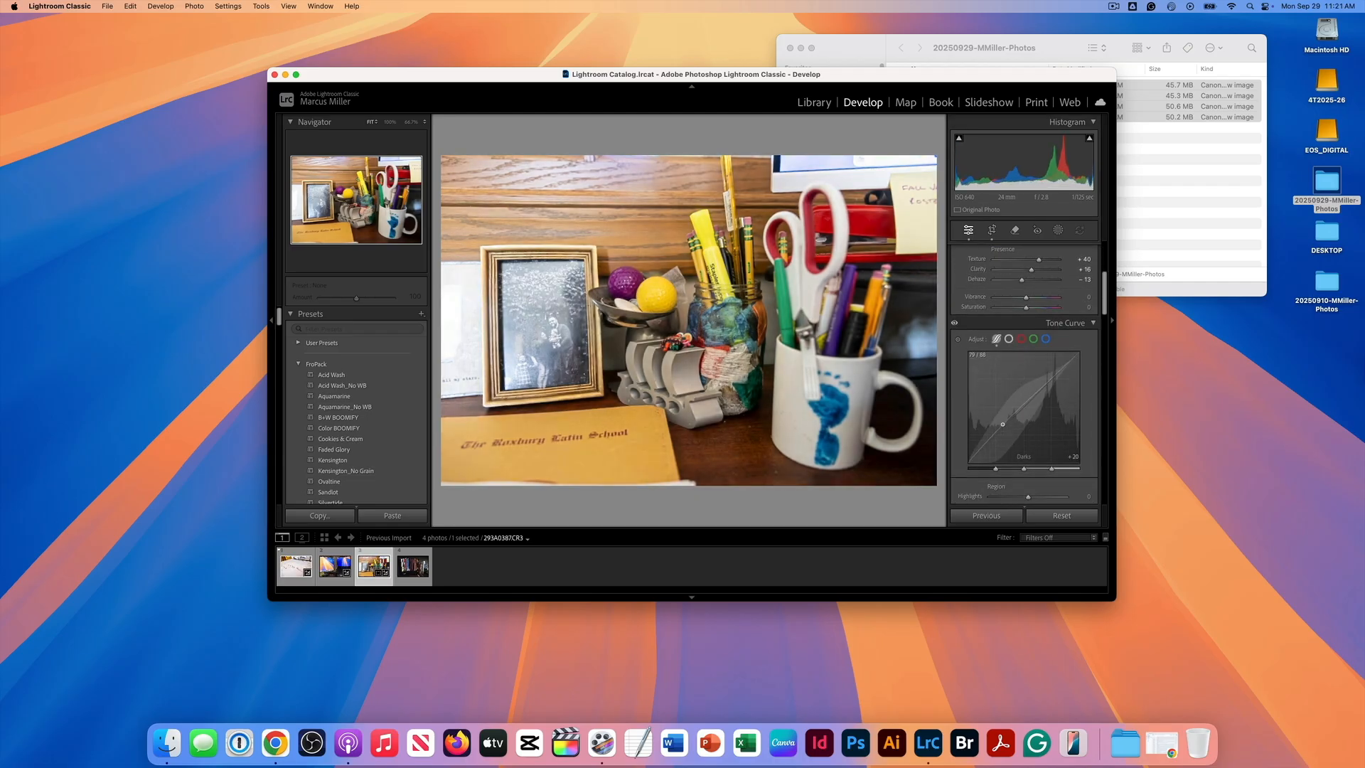
{"action": "scroll", "coordinate": [1042, 365], "scroll_direction": "up", "scroll_amount": 2}
{"action": "left_click_drag", "start_coordinate": [1022, 352], "coordinate": [1027, 352]}
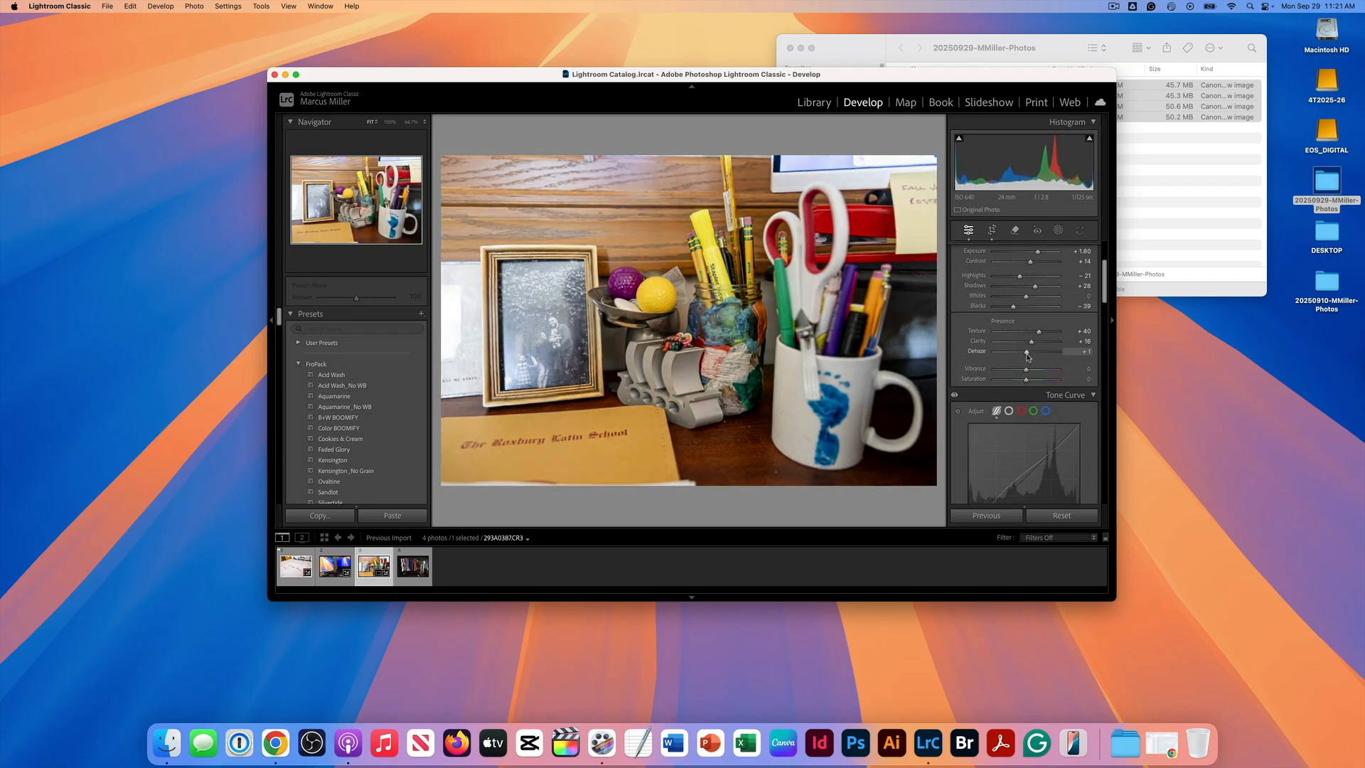
{"action": "left_click_drag", "start_coordinate": [1019, 276], "coordinate": [993, 275]}
Add luminance noise reduction, the lens profile correction and a post-crop vignette of -31 to the mug photo.
{"action": "scroll", "coordinate": [1045, 455], "scroll_direction": "down", "scroll_amount": 10}
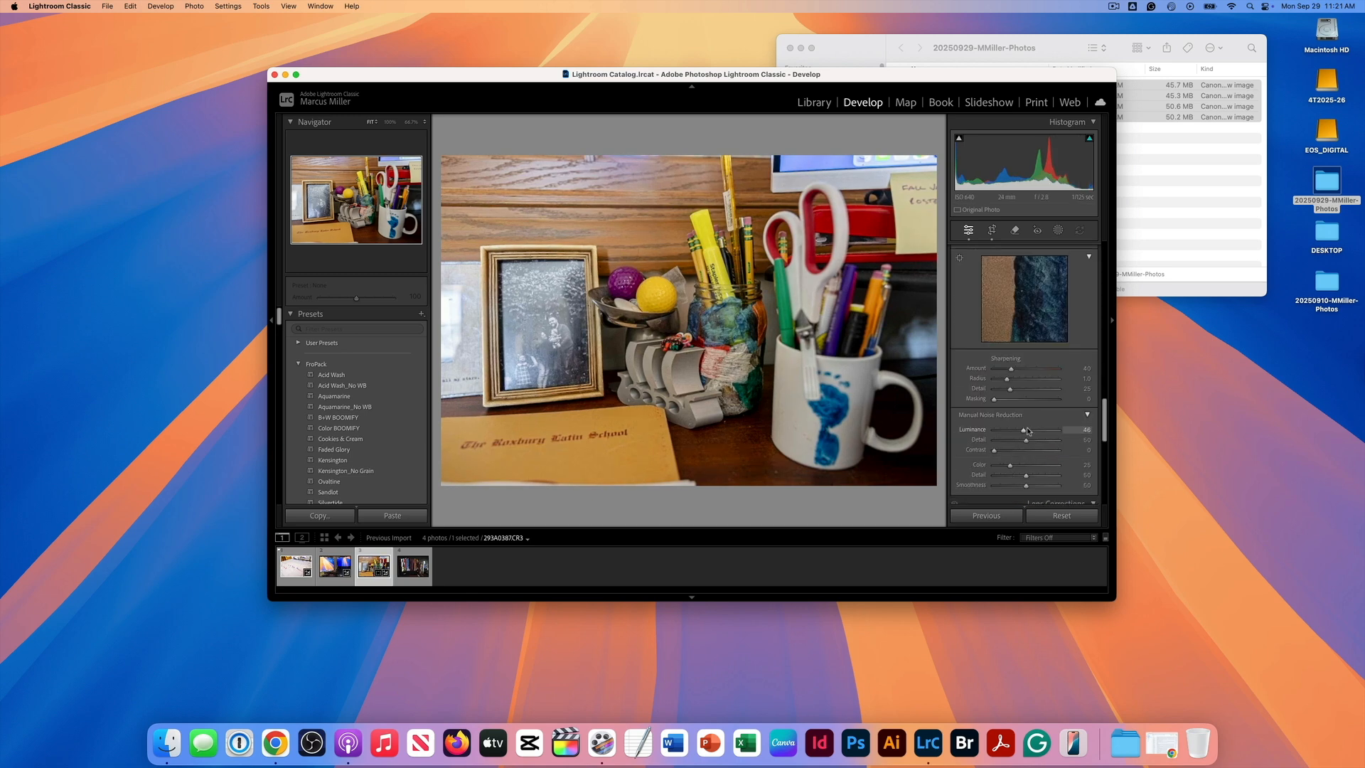
{"action": "scroll", "coordinate": [1015, 430], "scroll_direction": "down", "scroll_amount": 5}
{"action": "left_click_drag", "start_coordinate": [1013, 424], "coordinate": [1016, 424]}
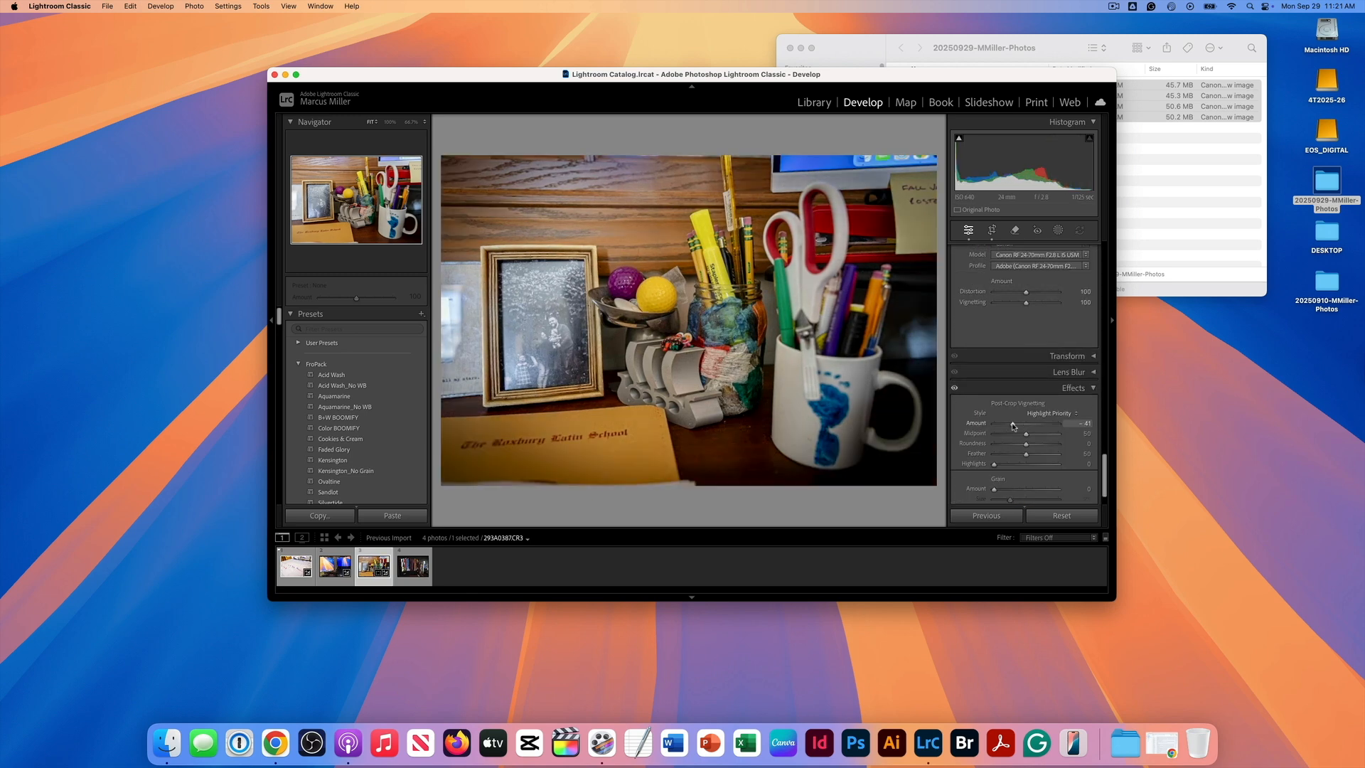
{"action": "scroll", "coordinate": [1023, 398], "scroll_direction": "down", "scroll_amount": 1}
Apply Auto tone to the bookshelf photo, set texture +28 and clarity +20, raise dehaze slightly, and add luminance noise reduction.
{"action": "key", "text": "Right"}
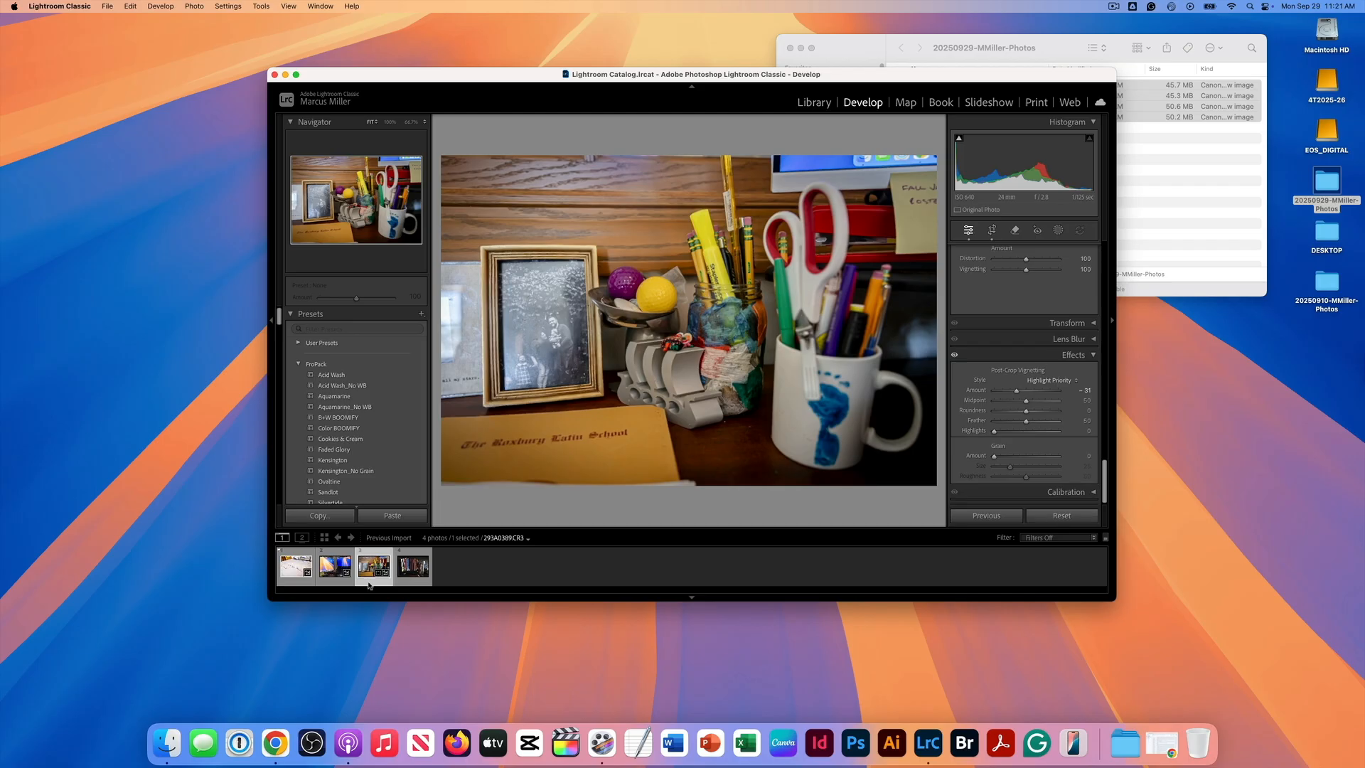
{"action": "scroll", "coordinate": [994, 319], "scroll_direction": "up", "scroll_amount": 8}
{"action": "scroll", "coordinate": [993, 319], "scroll_direction": "up", "scroll_amount": 5}
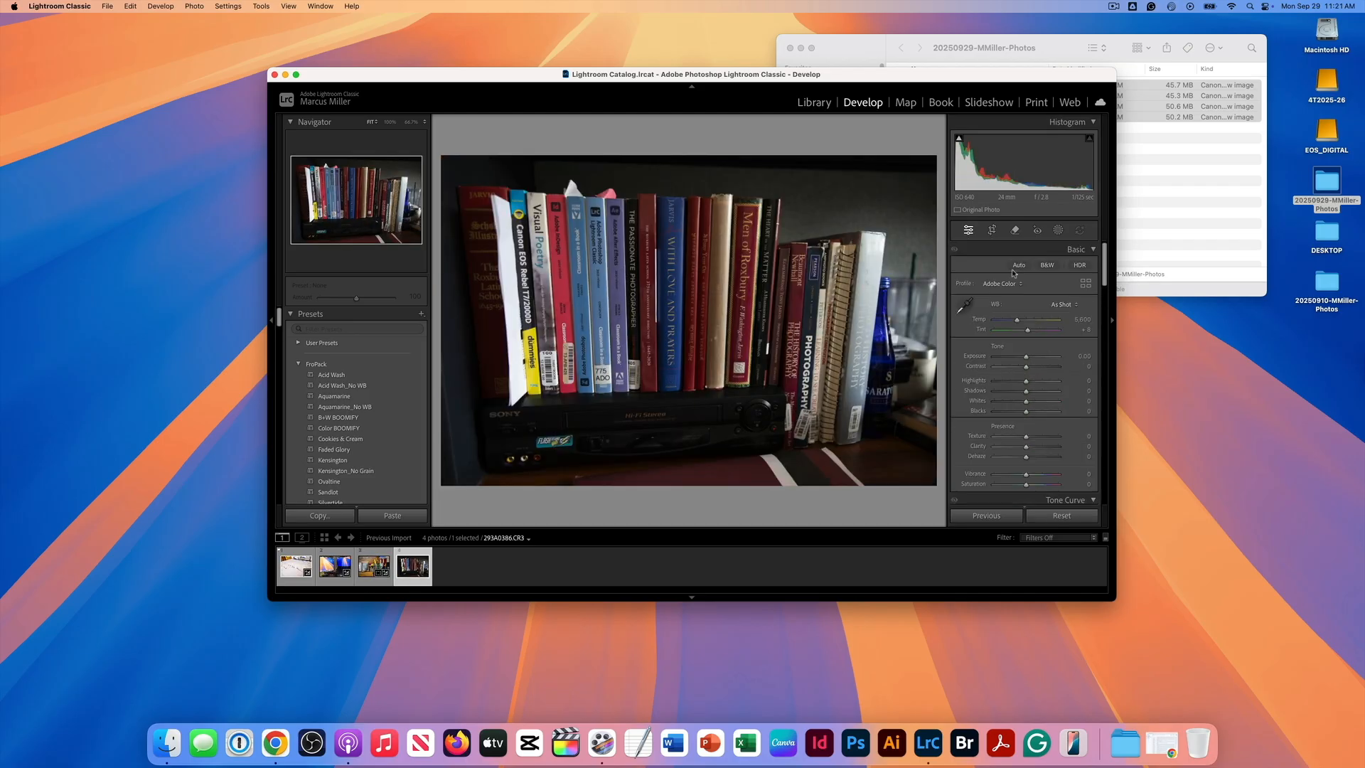
{"action": "left_click_drag", "start_coordinate": [1026, 456], "coordinate": [1027, 458]}
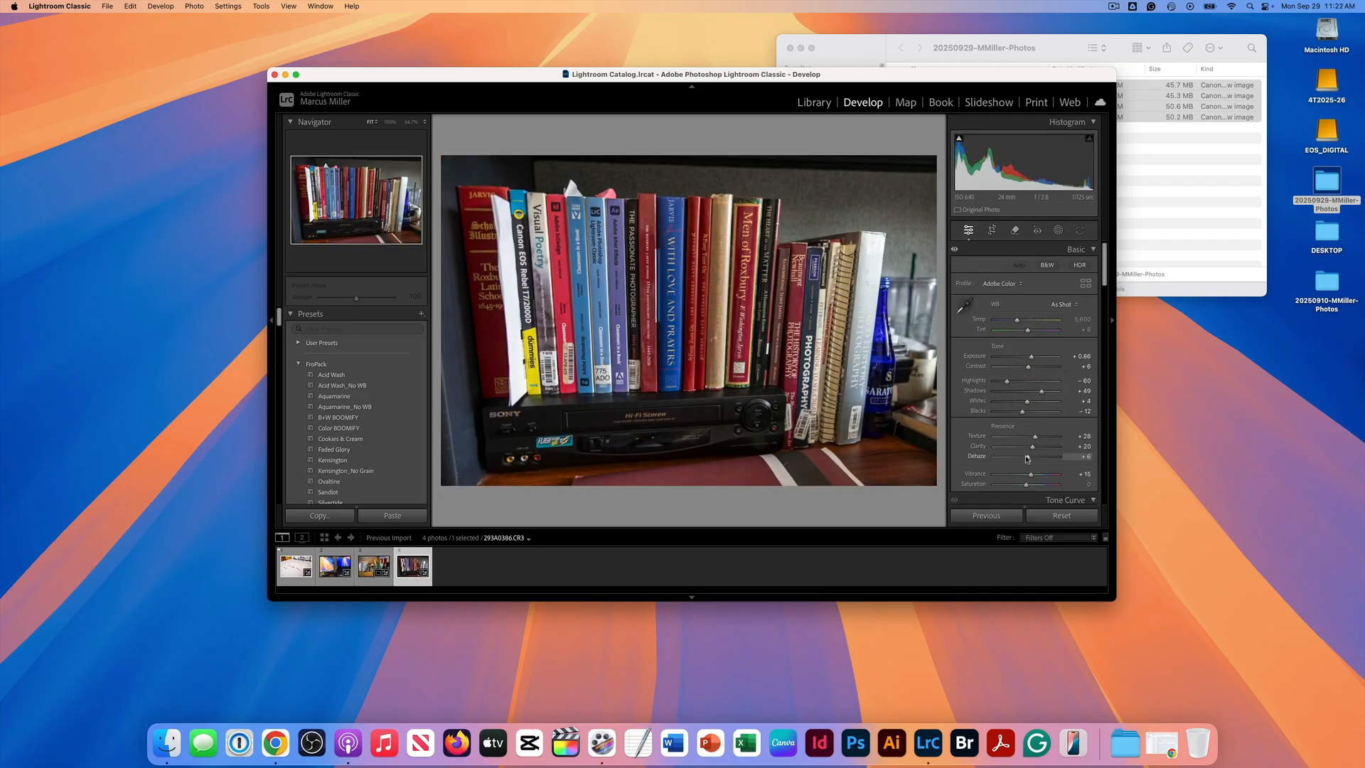
{"action": "scroll", "coordinate": [1027, 458], "scroll_direction": "down", "scroll_amount": 10}
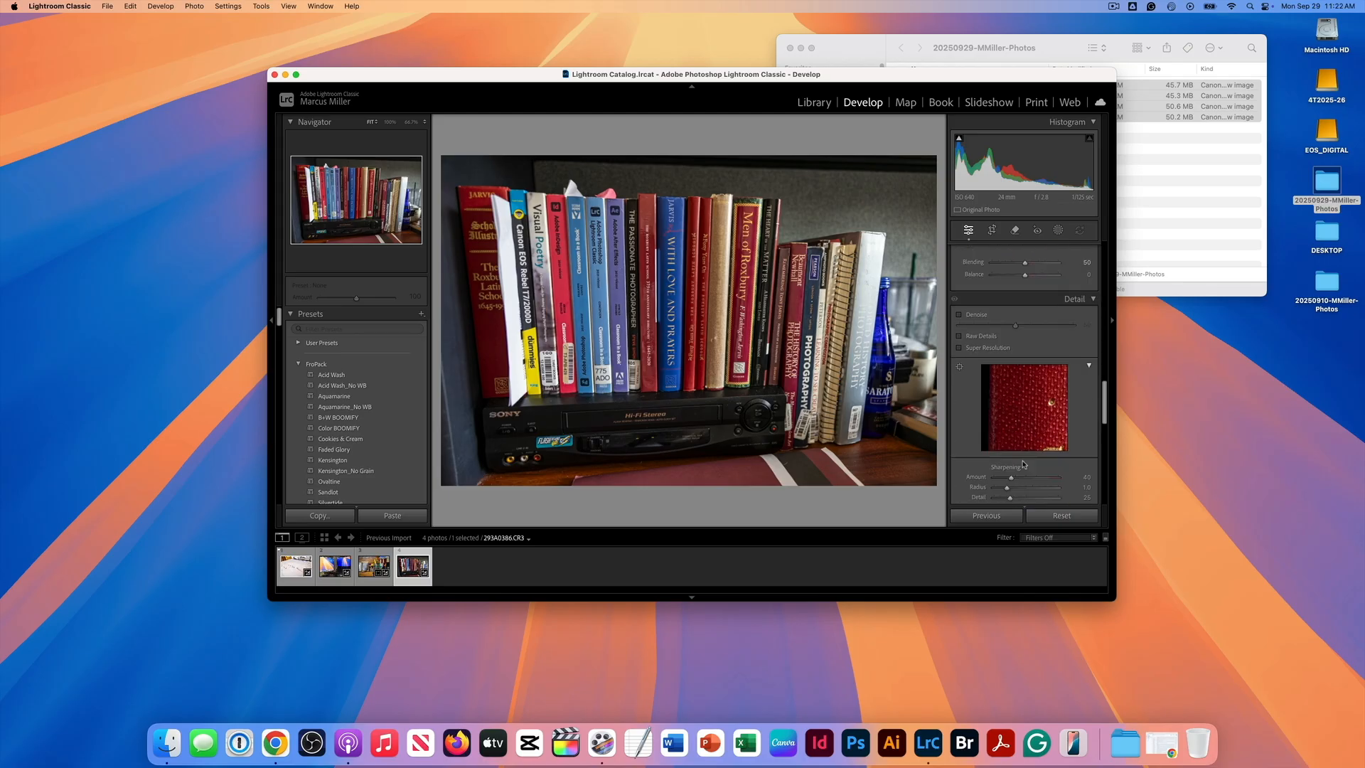
{"action": "scroll", "coordinate": [1012, 480], "scroll_direction": "down", "scroll_amount": 2}
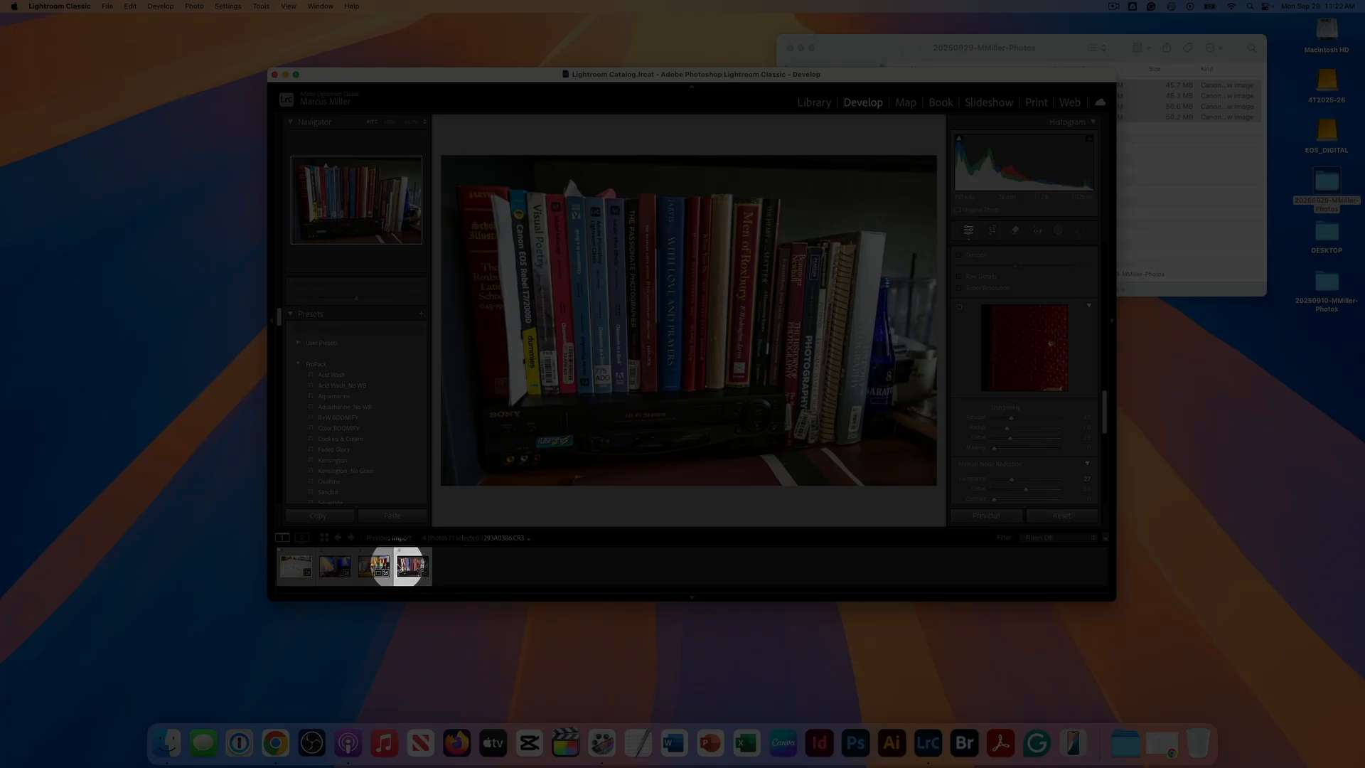
Select all four edited photos in the filmstrip and open the export settings for them.
{"action": "left_click", "coordinate": [298, 561]}
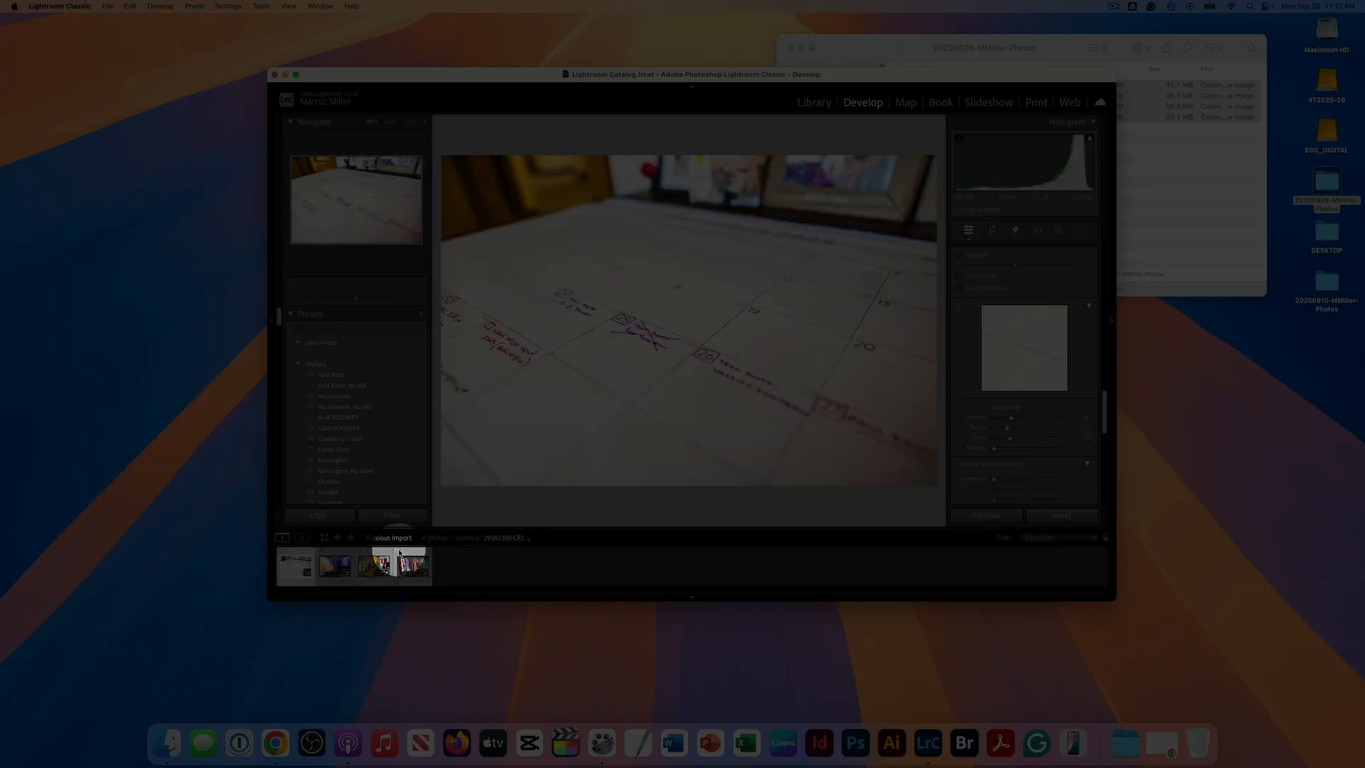
{"action": "left_click", "coordinate": [415, 561], "text": "shift"}
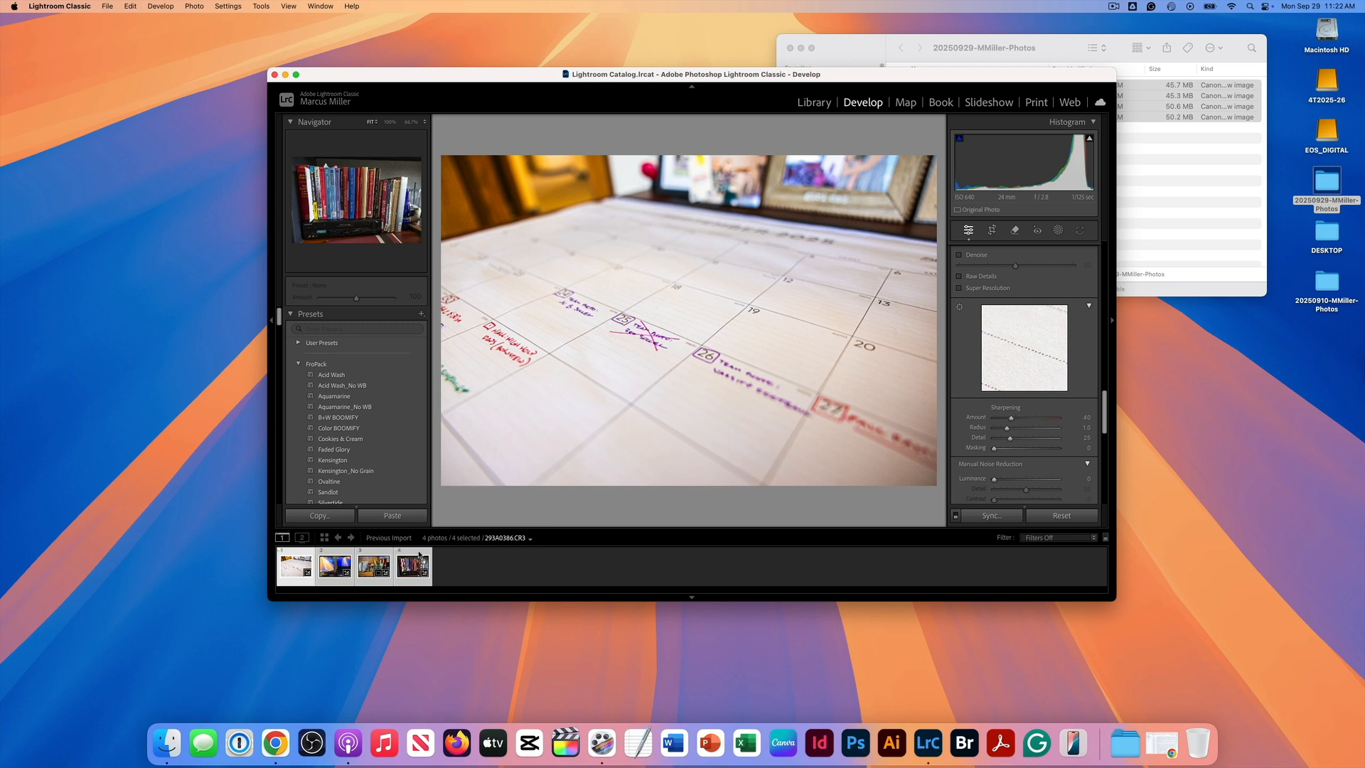
{"action": "right_click", "coordinate": [419, 555]}
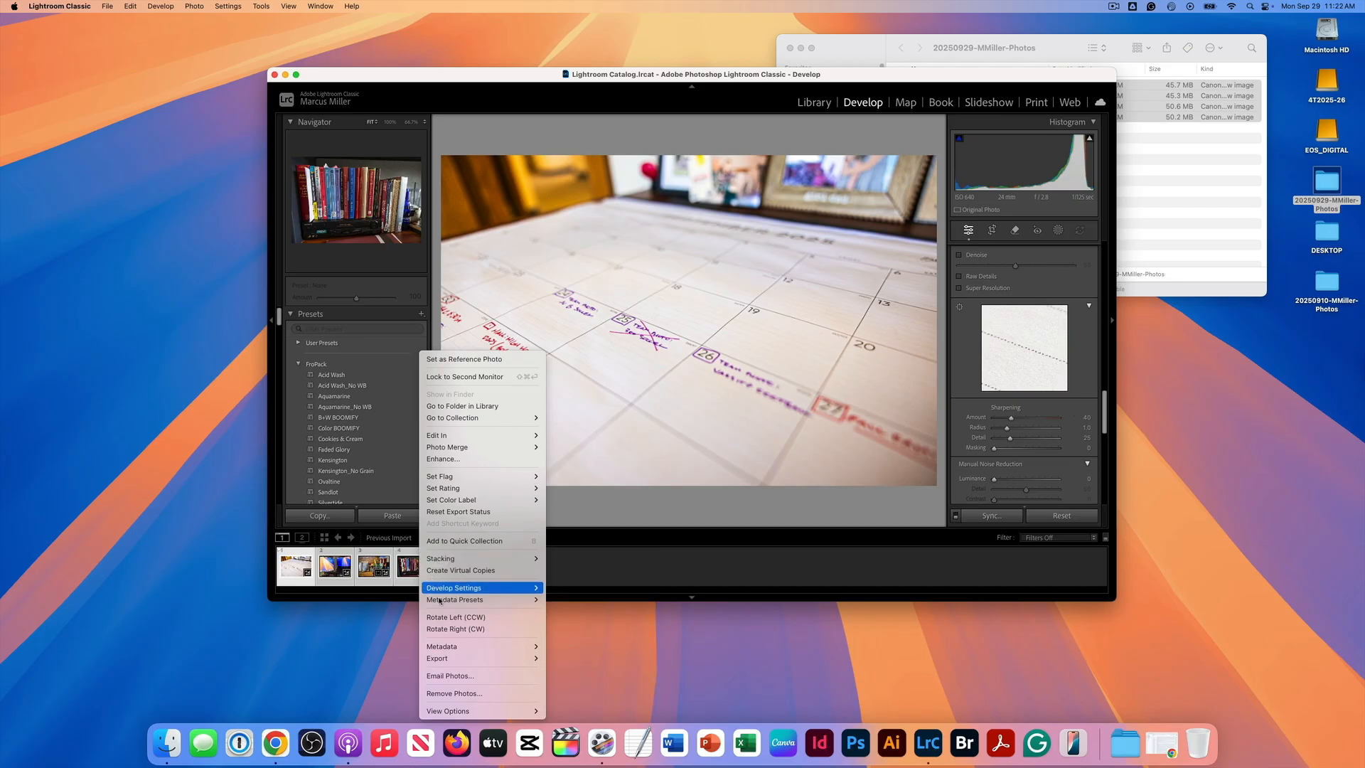
{"action": "mouse_move", "coordinate": [456, 658]}
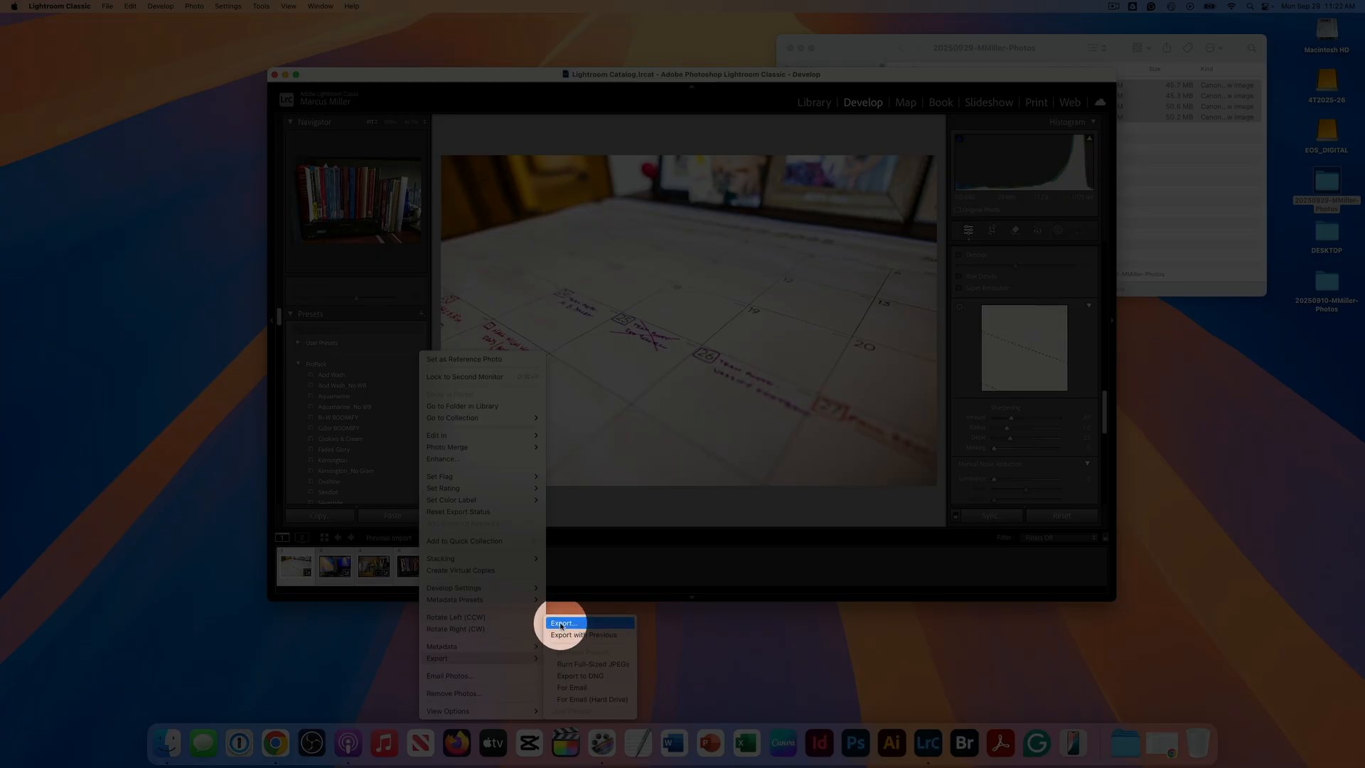
{"action": "left_click", "coordinate": [561, 624]}
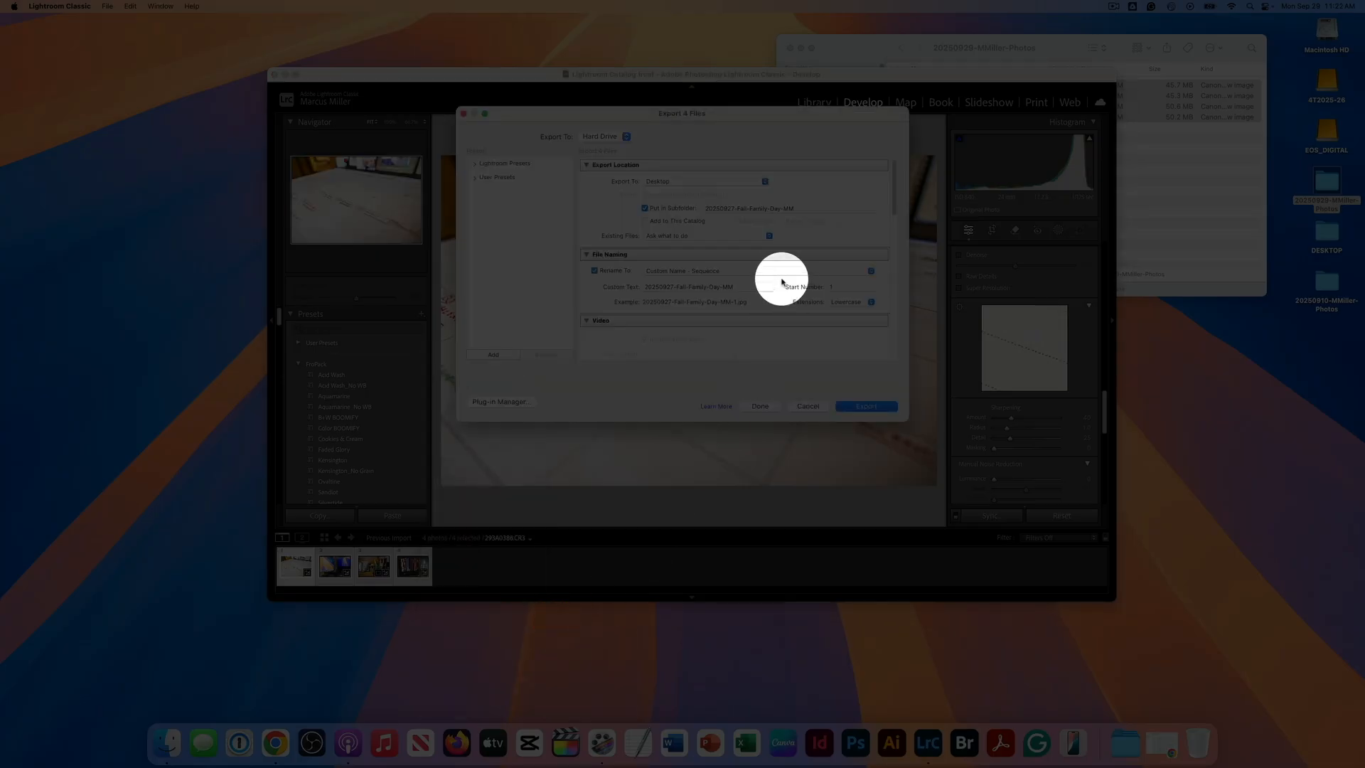